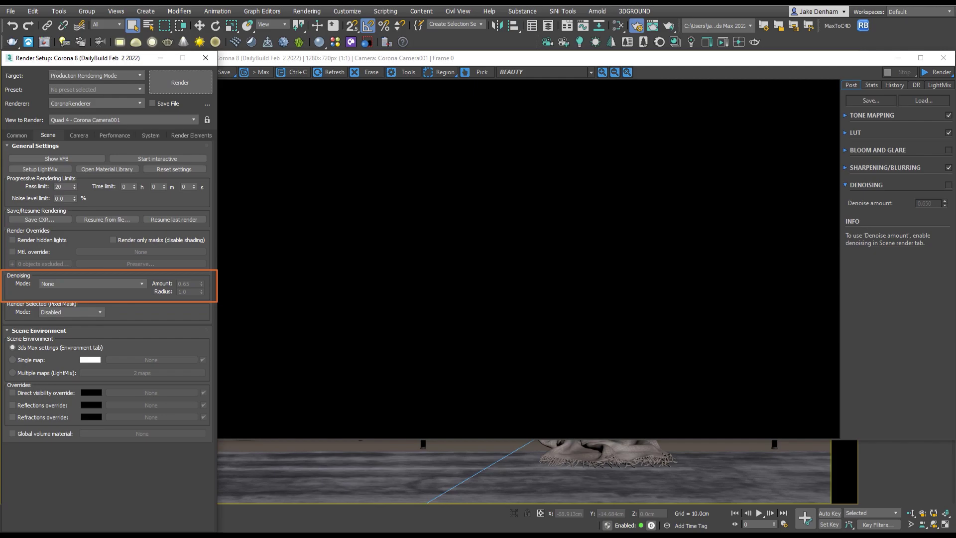
Render the living room with Only firefly removal denoising.
click(77, 286)
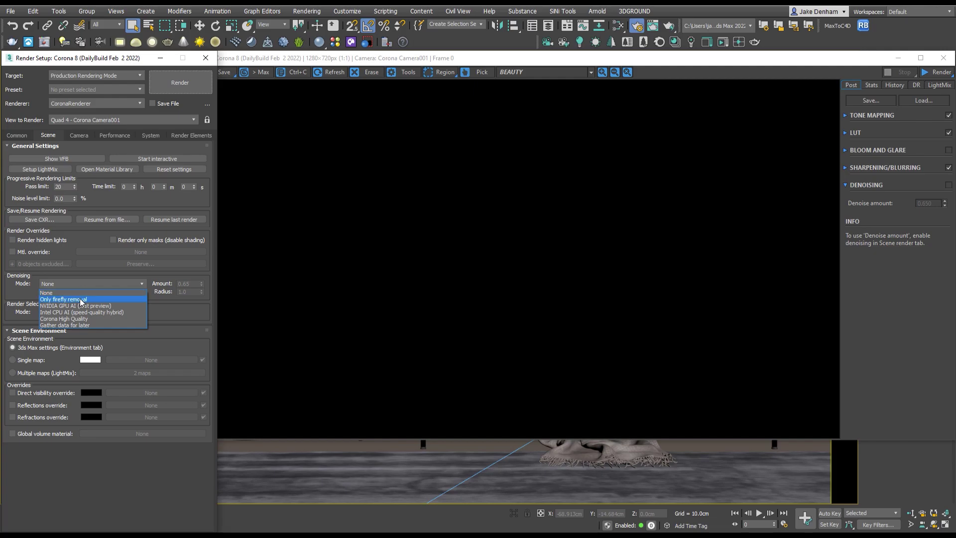
click(76, 299)
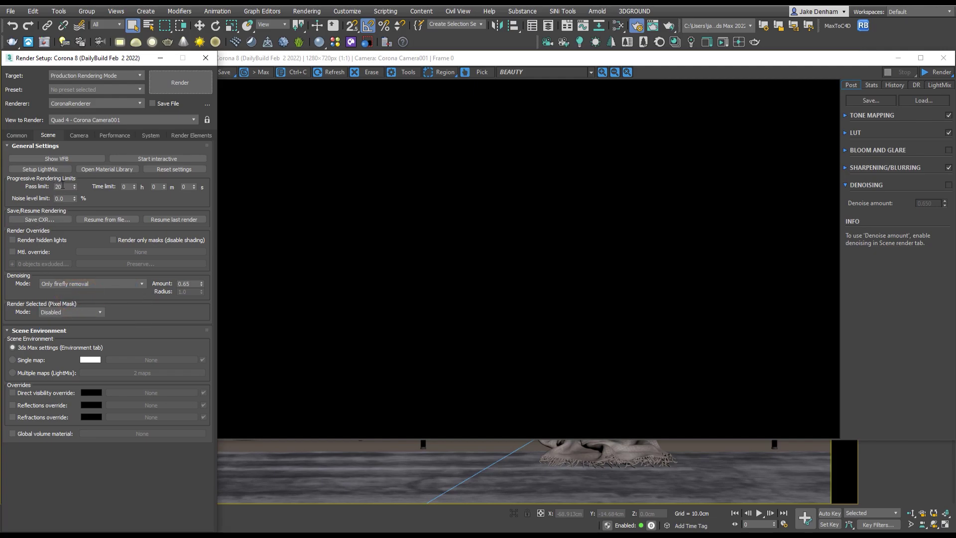
click(175, 82)
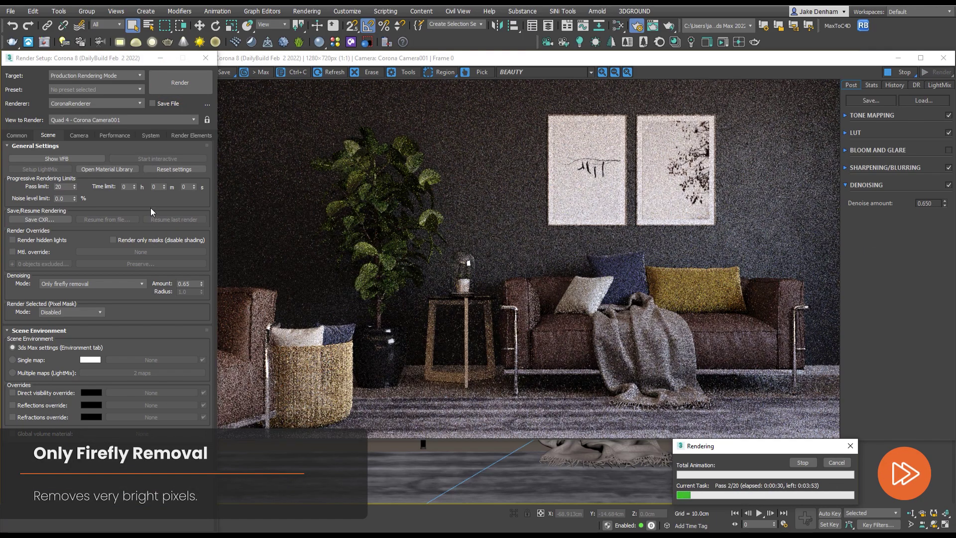
Raise the VFB denoise amount to 1.0.
scroll(433, 239, up, 2)
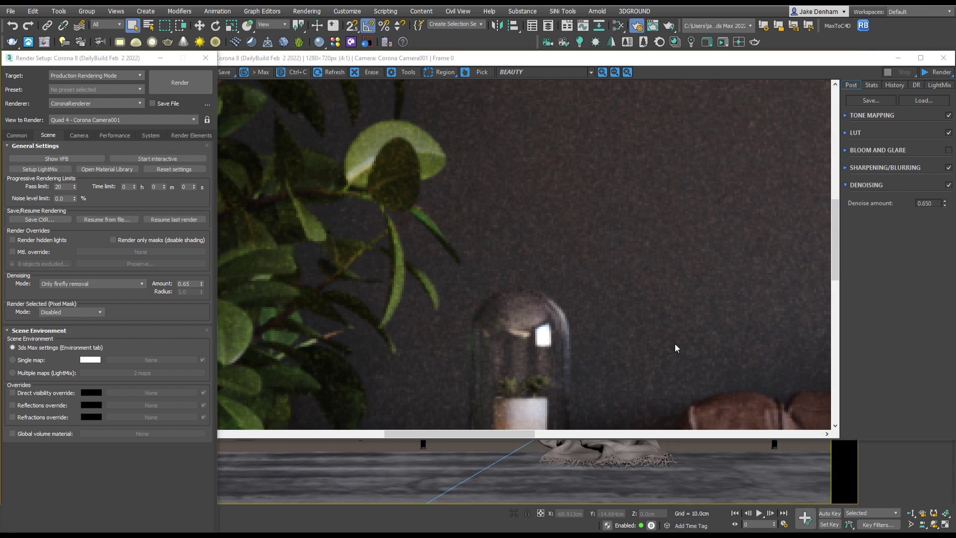
drag(945, 204, 945, 191)
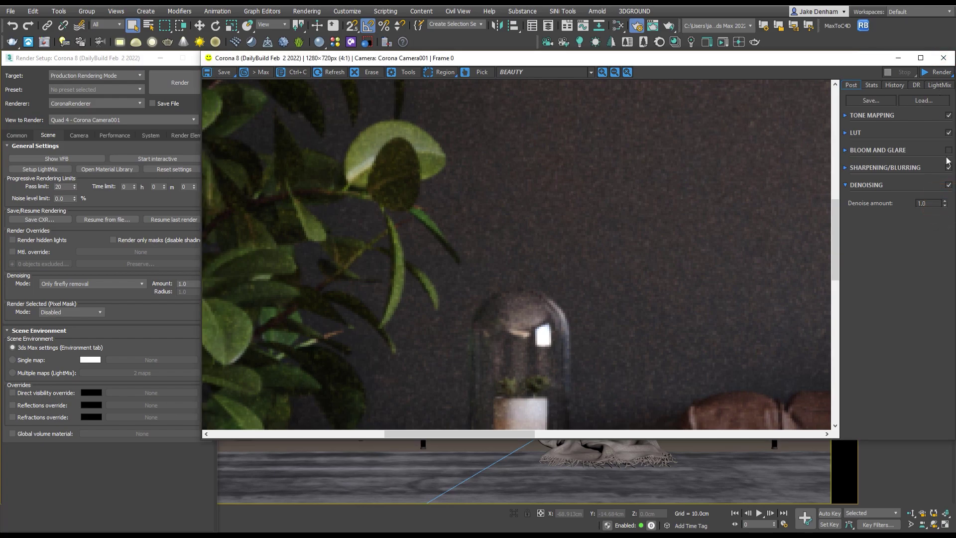
click(948, 185)
Render the living room with NVIDIA GPU AI (fast preview) denoising.
click(80, 283)
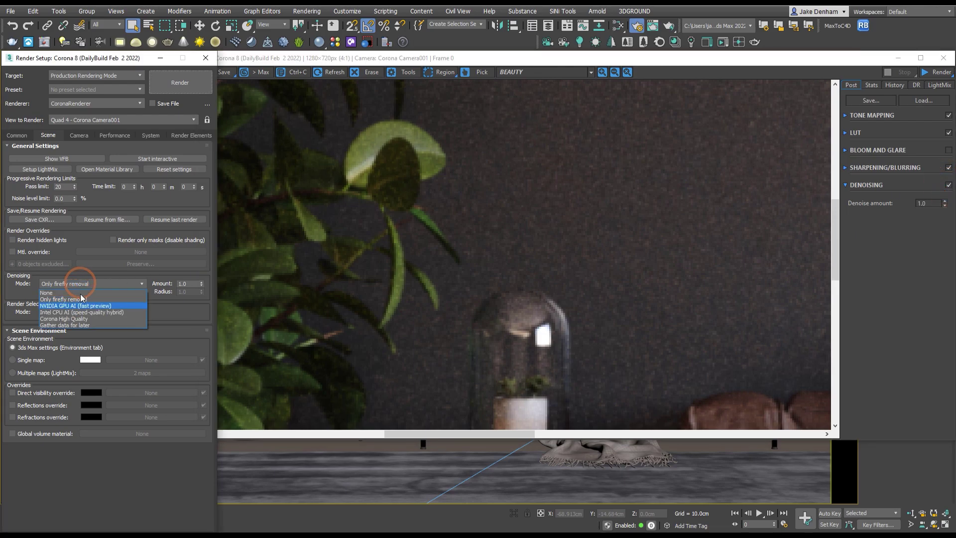
click(81, 306)
click(186, 81)
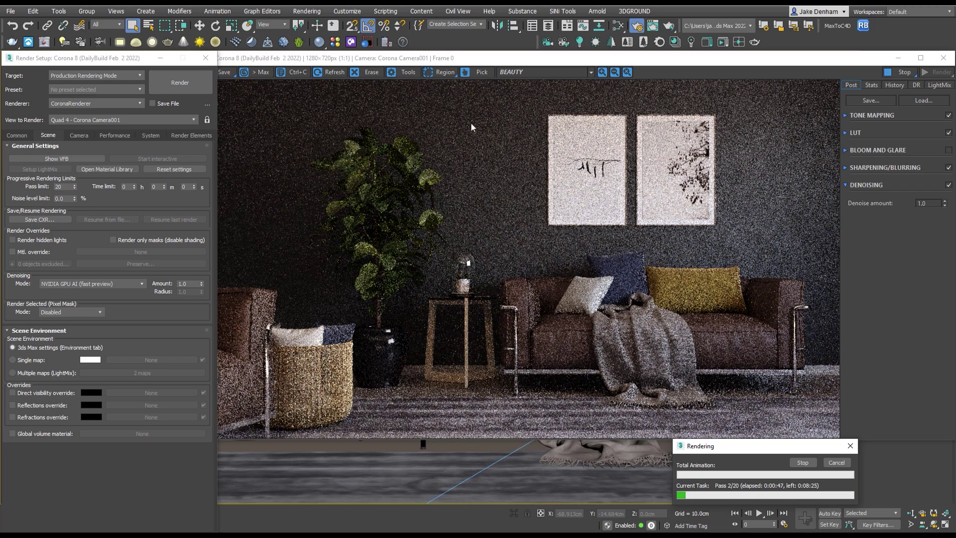
Compare denoise amounts 0.650 and 1.0, then stop the render.
click(945, 205)
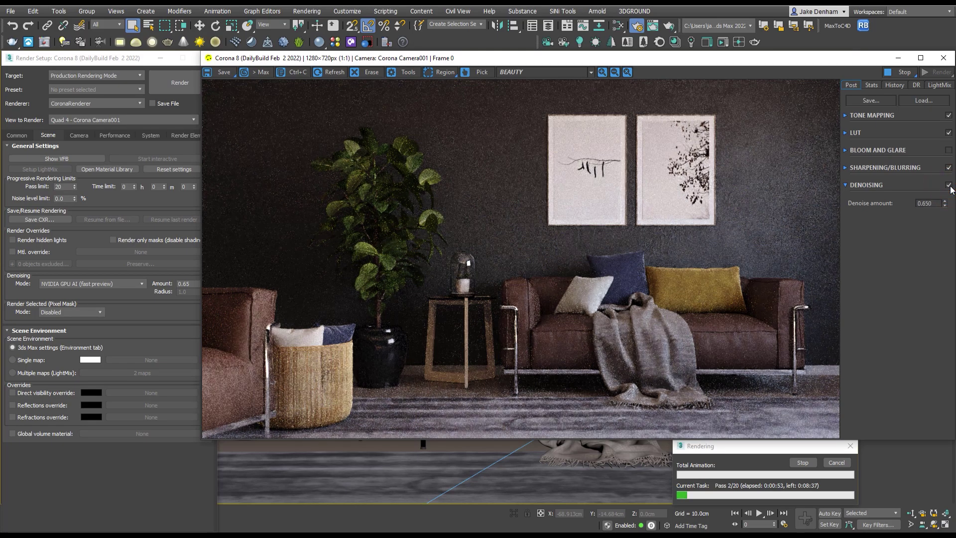
drag(945, 200, 932, 150)
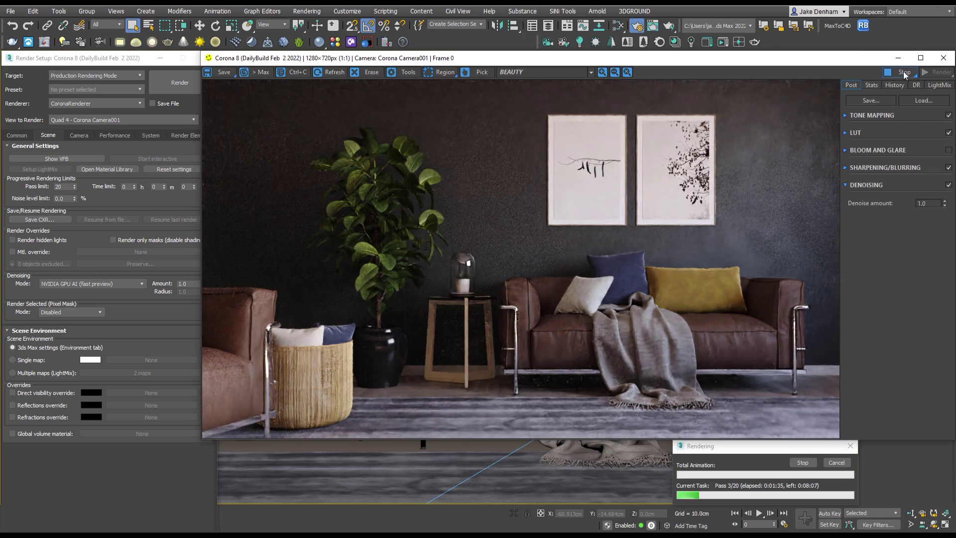
click(903, 72)
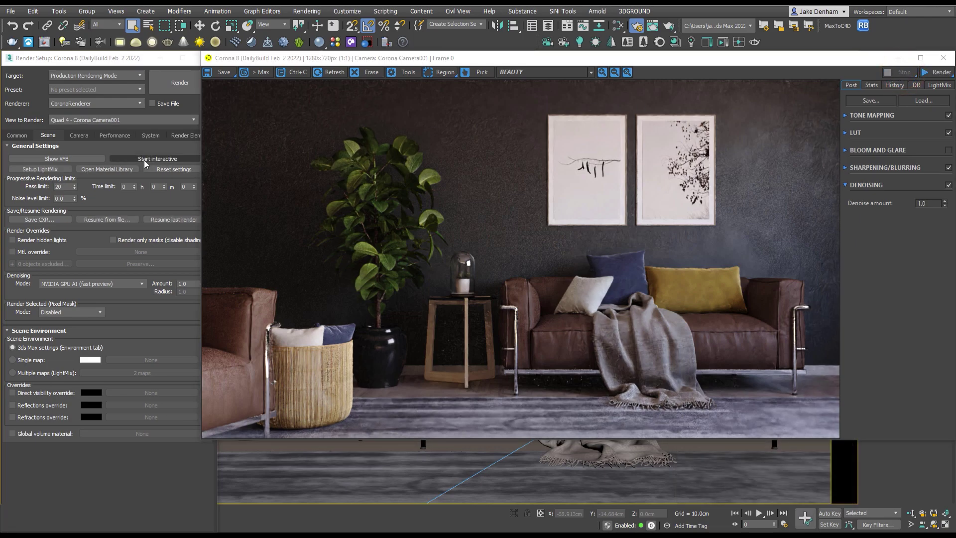
Start an interactive render and check Fast preview denoise in the Performance settings.
click(144, 160)
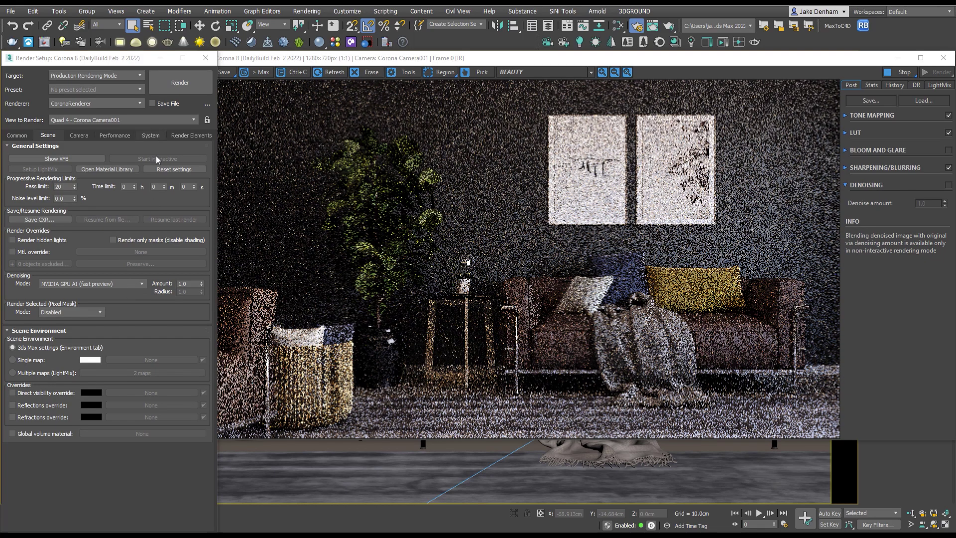
click(128, 134)
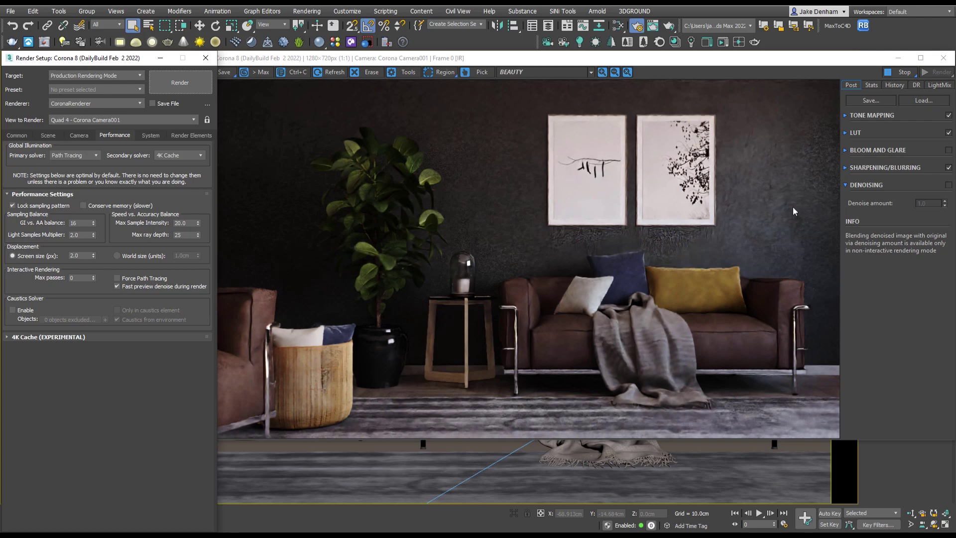
click(949, 189)
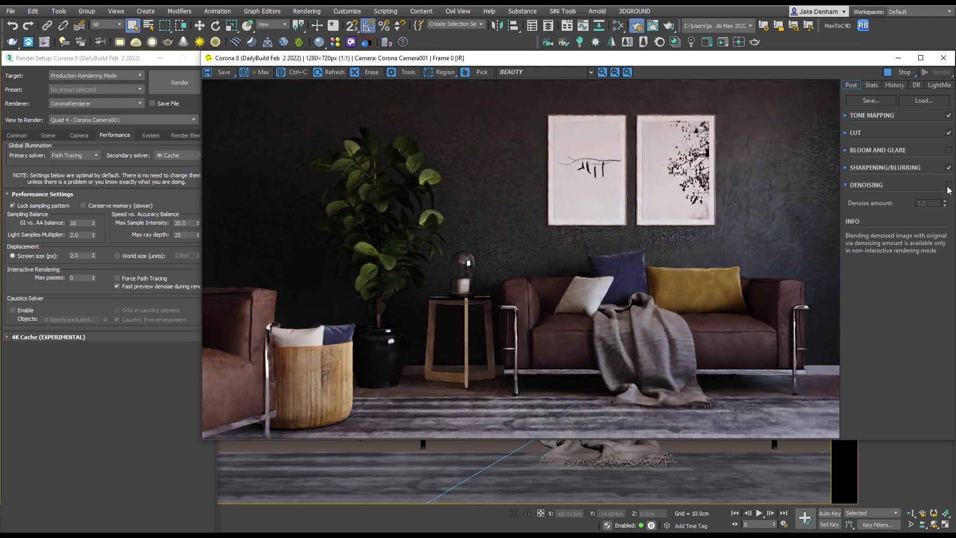
Set Denoising Mode to Intel CPU AI (speed-quality hybrid) and render the full 20 passes.
click(46, 137)
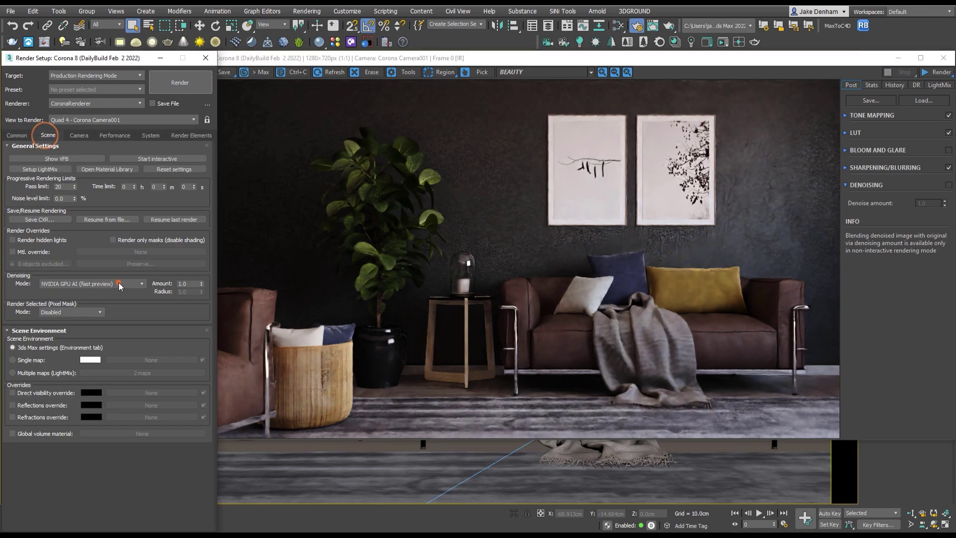
click(123, 283)
click(101, 313)
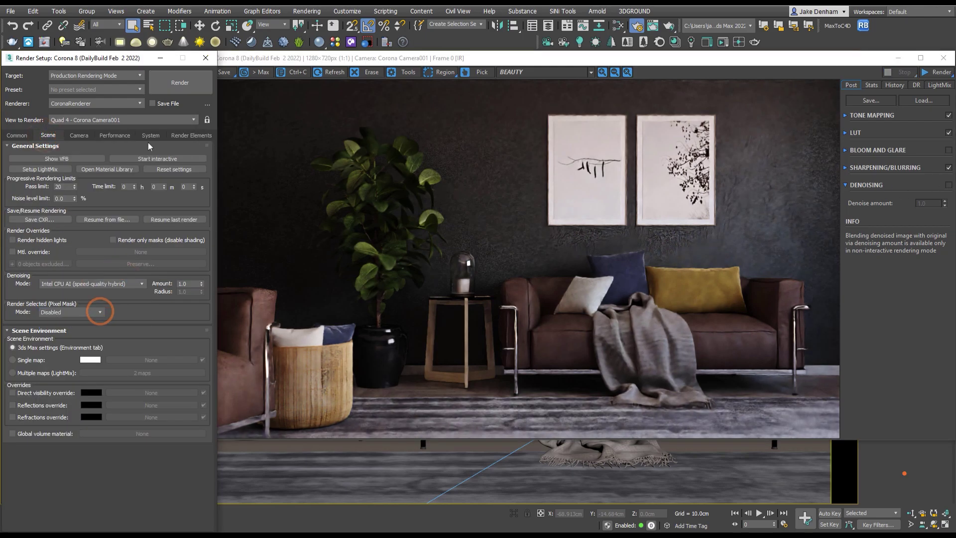
click(166, 80)
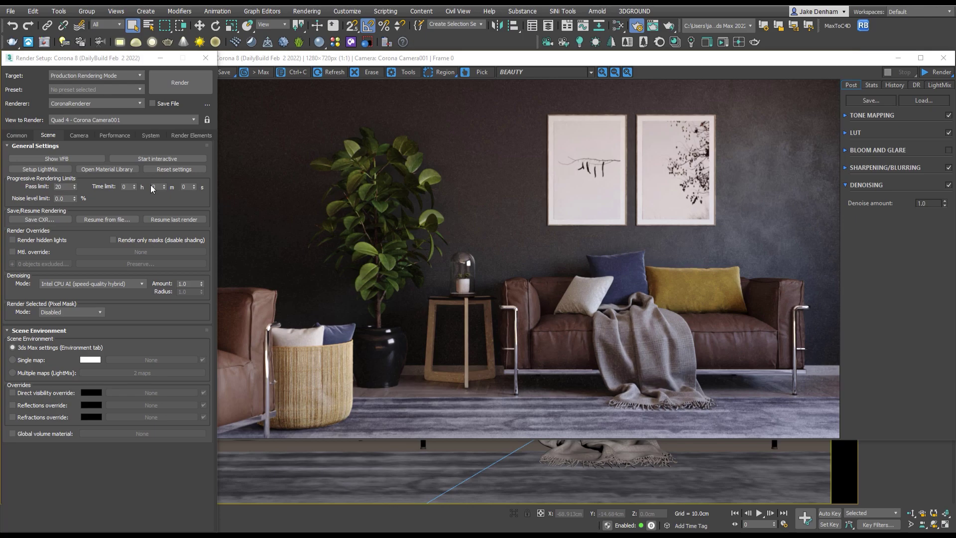
Render the living room with Corona High Quality denoising.
click(136, 284)
click(112, 317)
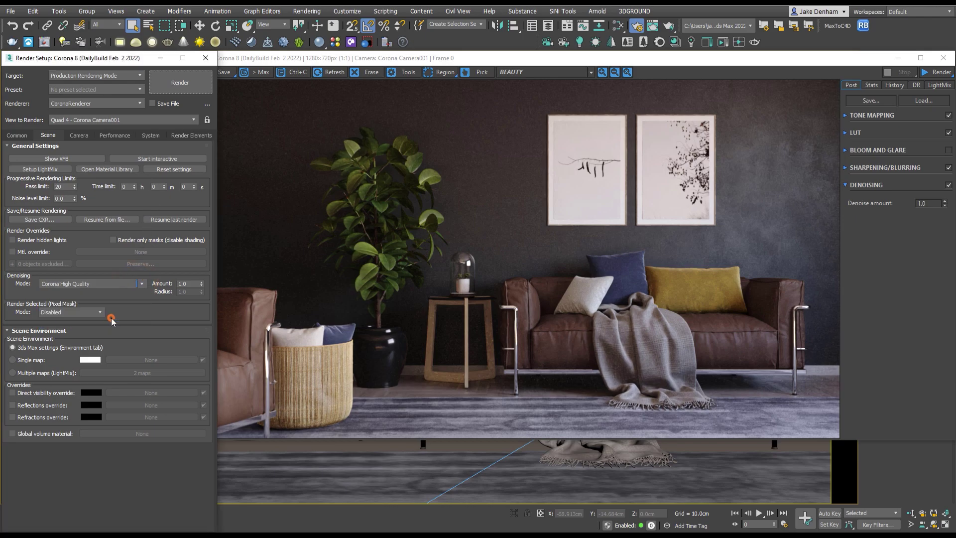
click(182, 82)
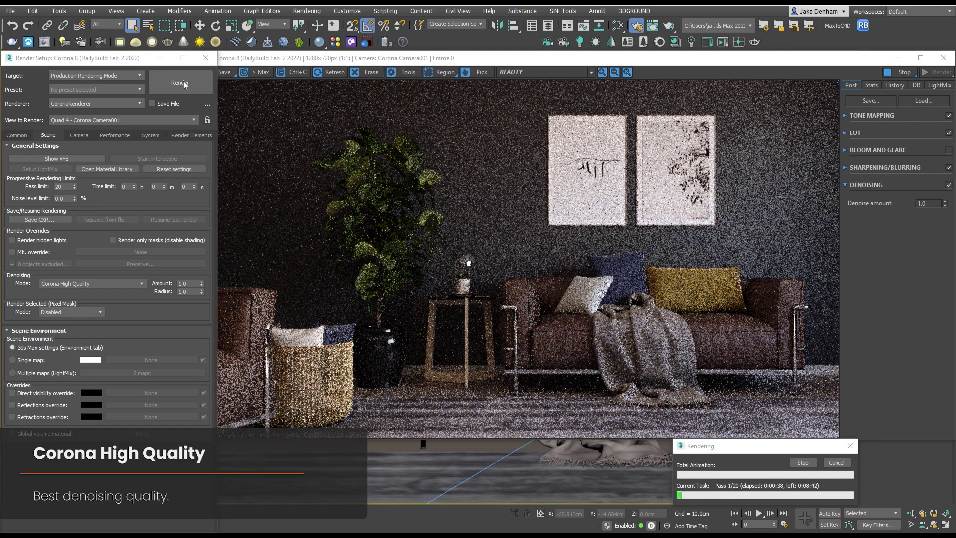
Keep the High Quality image filter and review the scene denoising radius.
click(149, 135)
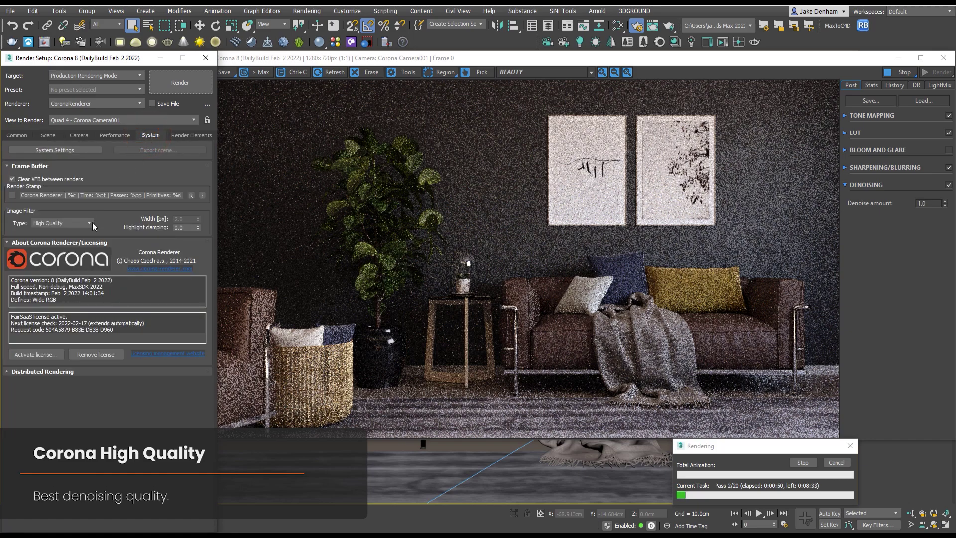
click(91, 222)
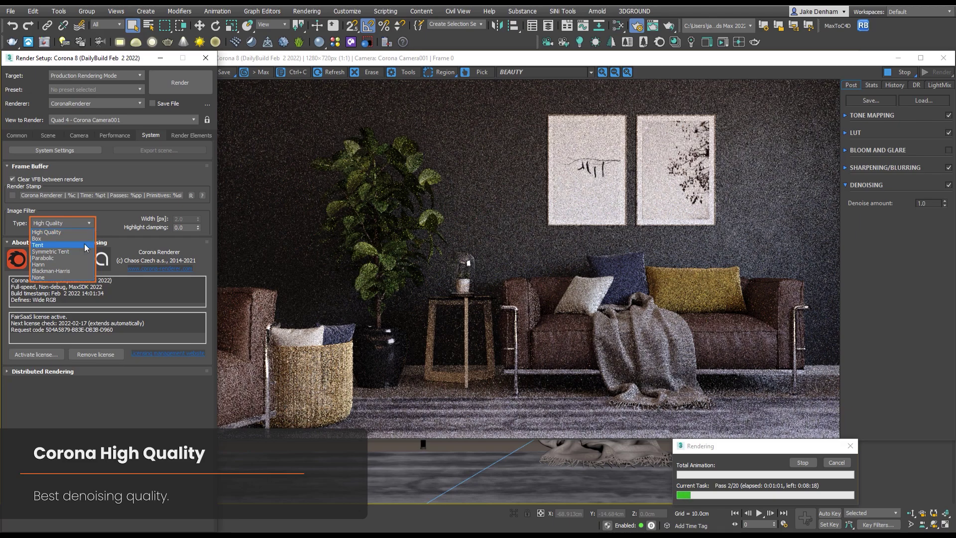
click(107, 218)
click(49, 136)
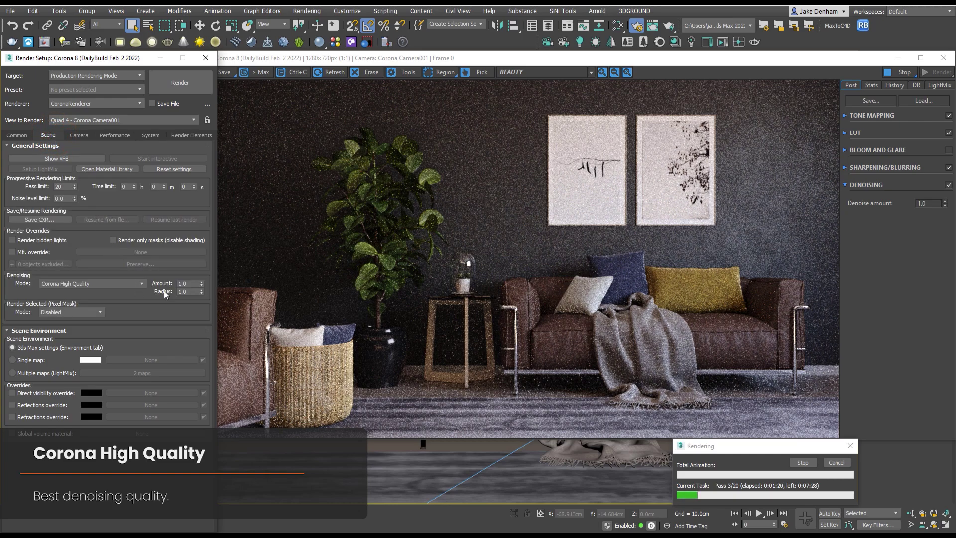
click(184, 291)
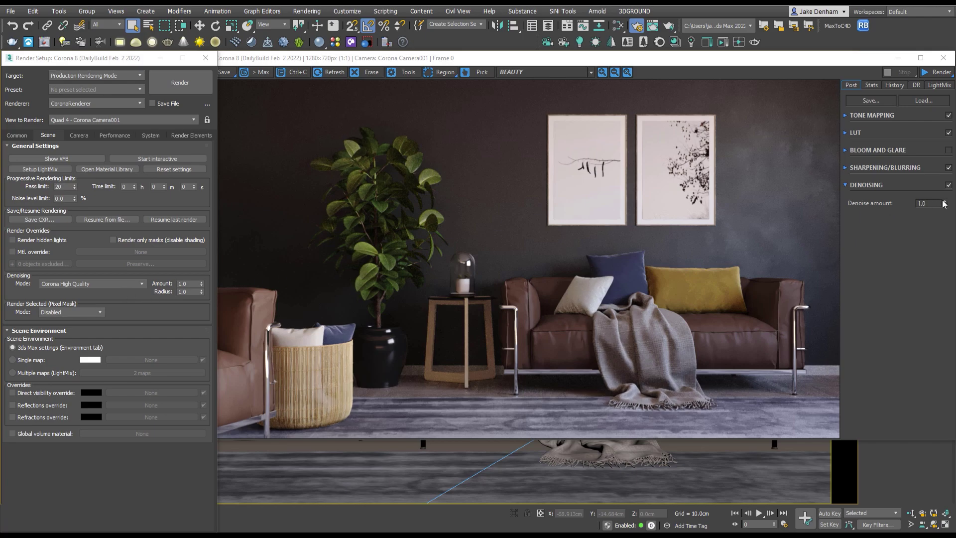
Drag the VFB denoise amount down to zero, then back up to 0.650.
drag(943, 203, 946, 219)
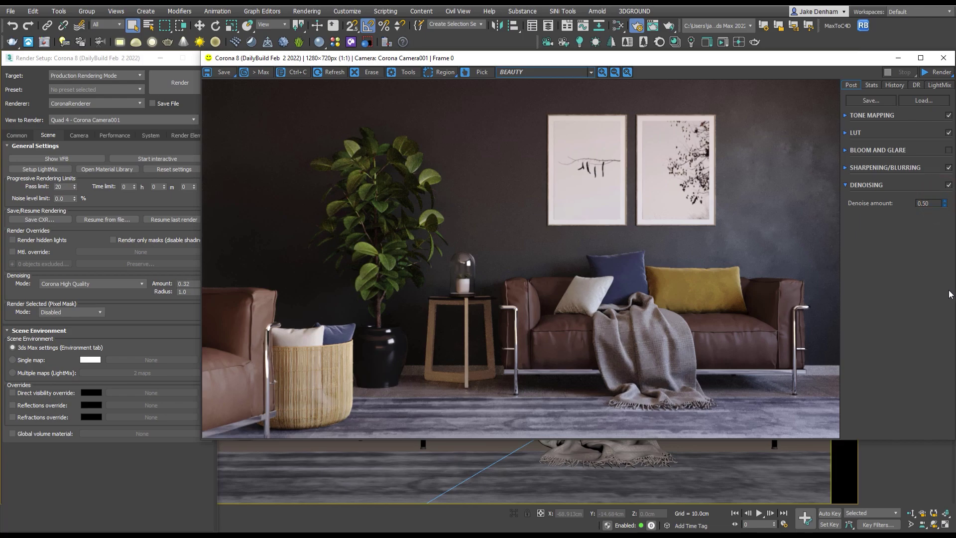
drag(948, 317, 937, 374)
mouse_move(944, 209)
mouse_down()
mouse_move(919, 83)
mouse_move(943, 201)
mouse_up()
Render the room with Denoising Mode set to Gather data for later.
click(100, 283)
click(98, 325)
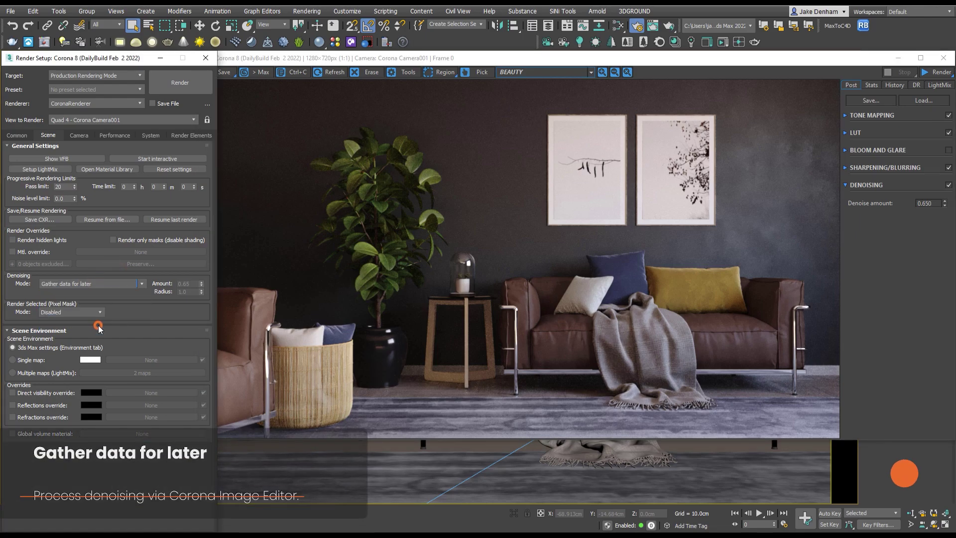
click(178, 79)
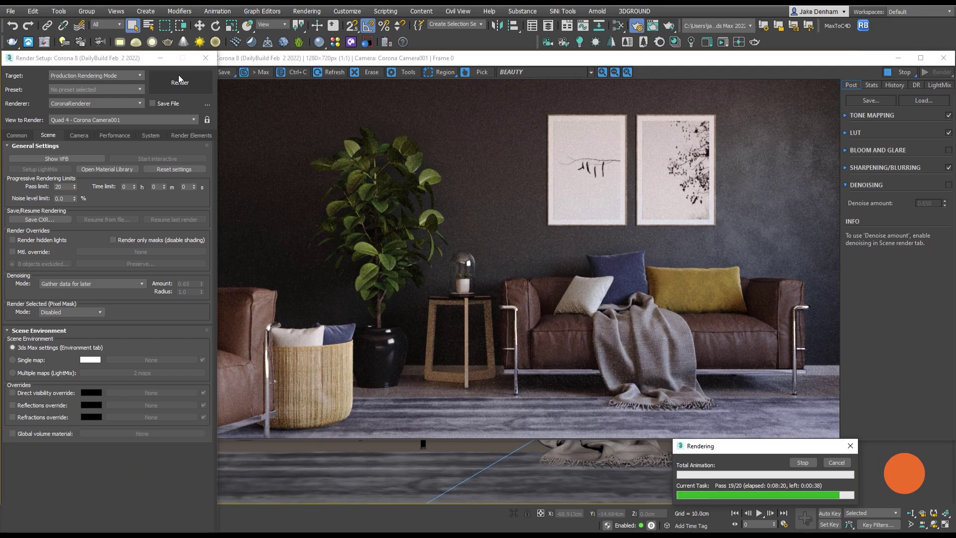
Save the render as Gather Data.cxr.
click(222, 74)
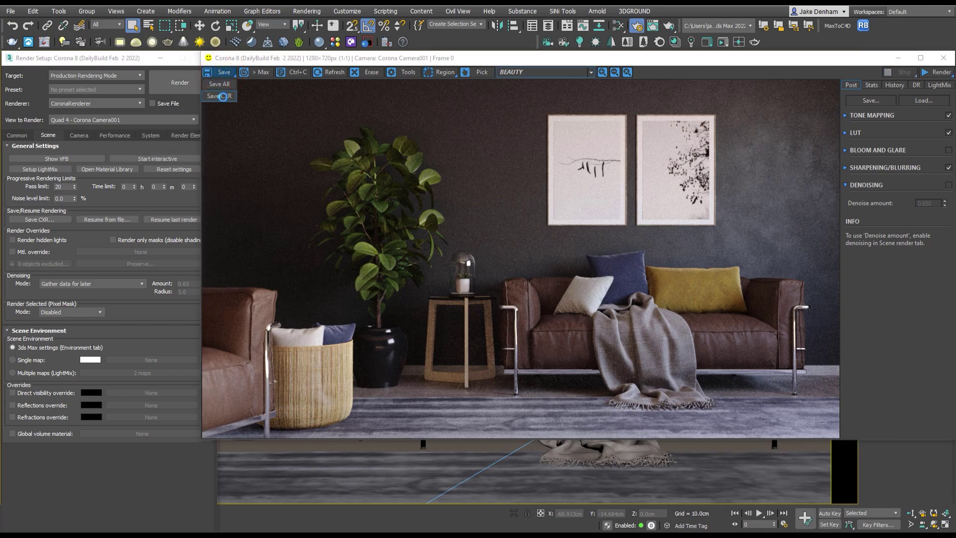
click(223, 98)
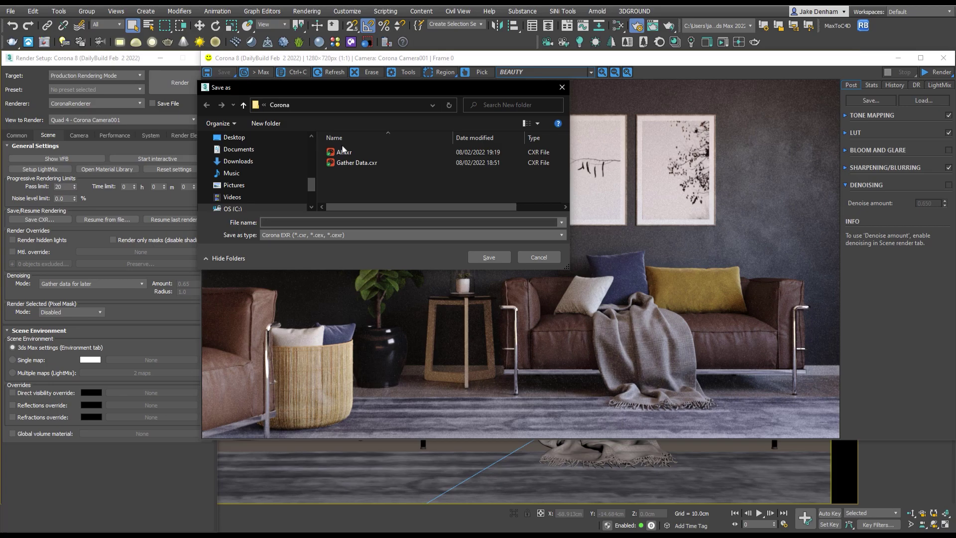
click(371, 164)
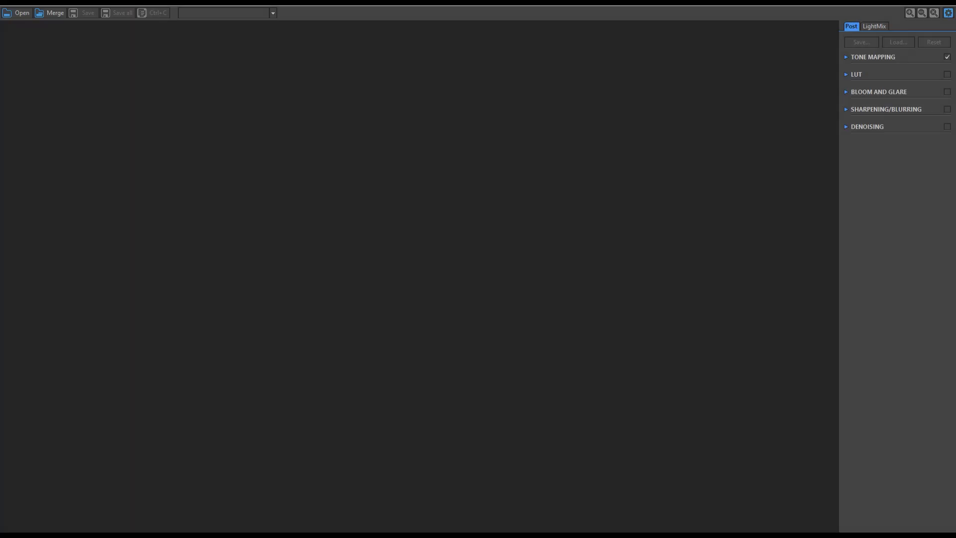
Load Gather Data.cxr in Corona Image Editor and denoise it at 0.650.
click(14, 13)
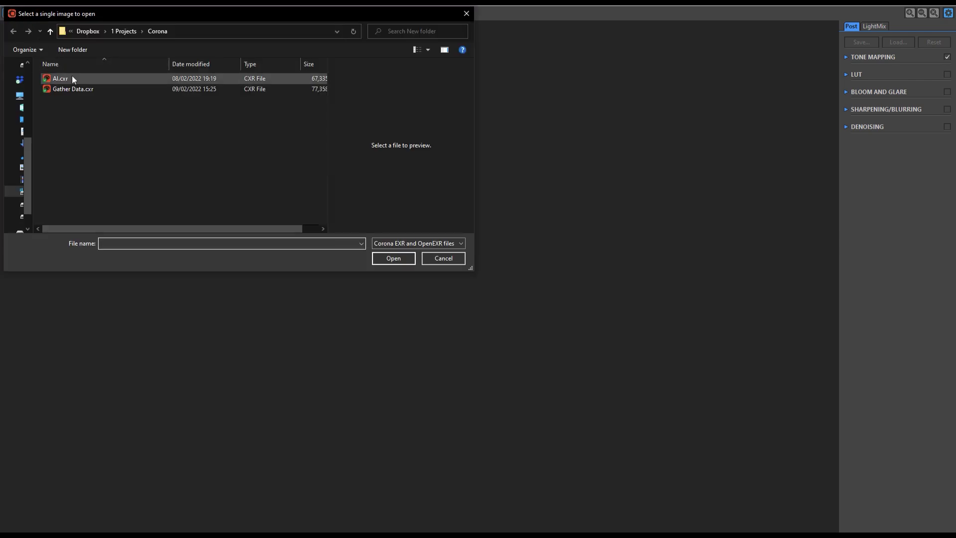
double_click(83, 88)
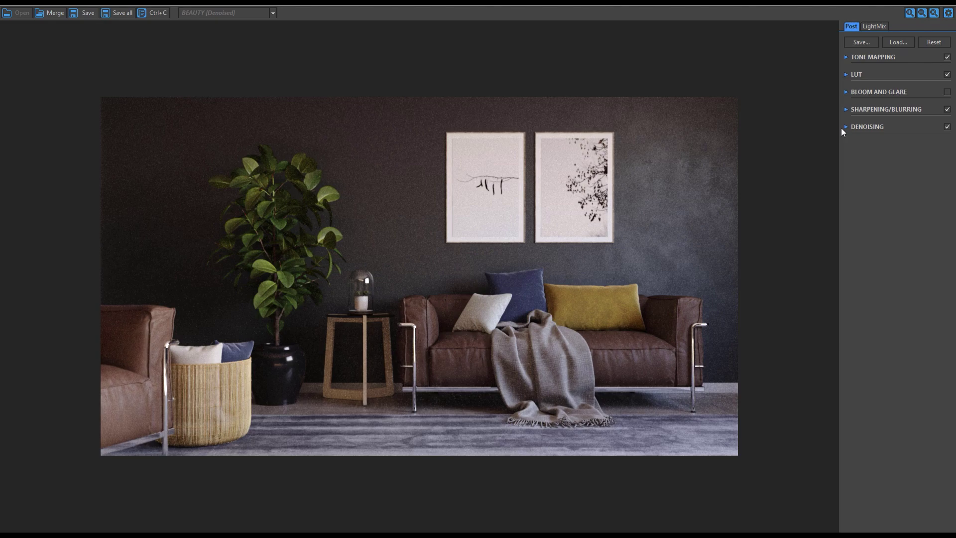
click(844, 128)
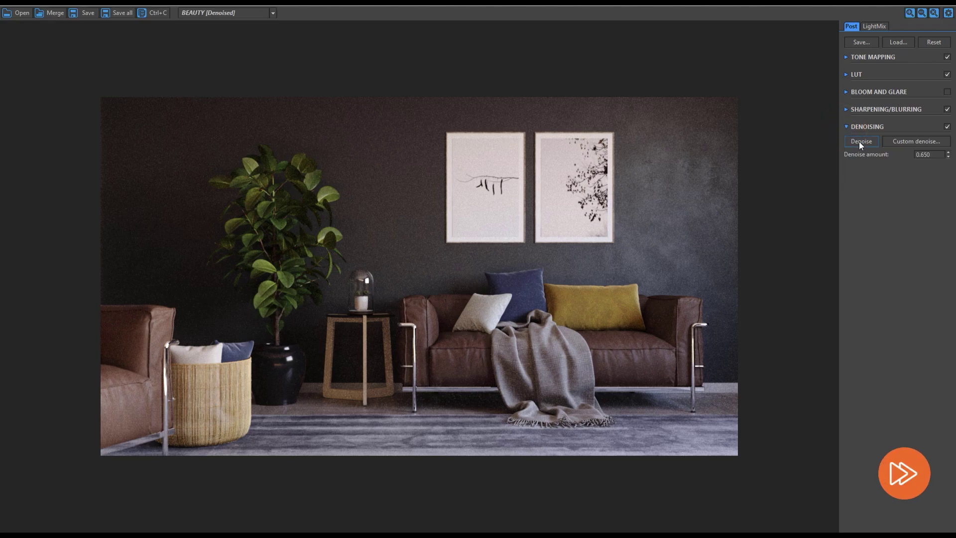
click(859, 142)
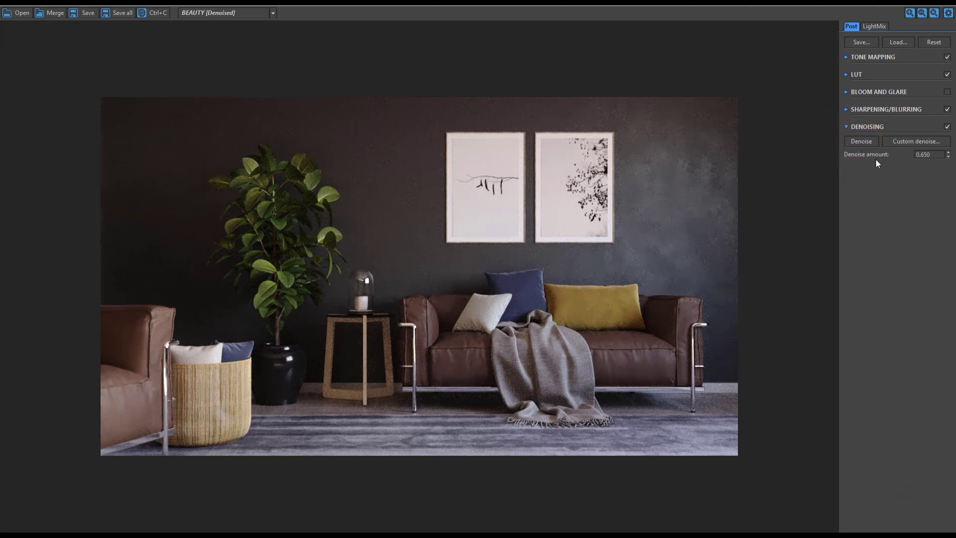
Review the custom denoise settings and cancel without applying them.
click(917, 144)
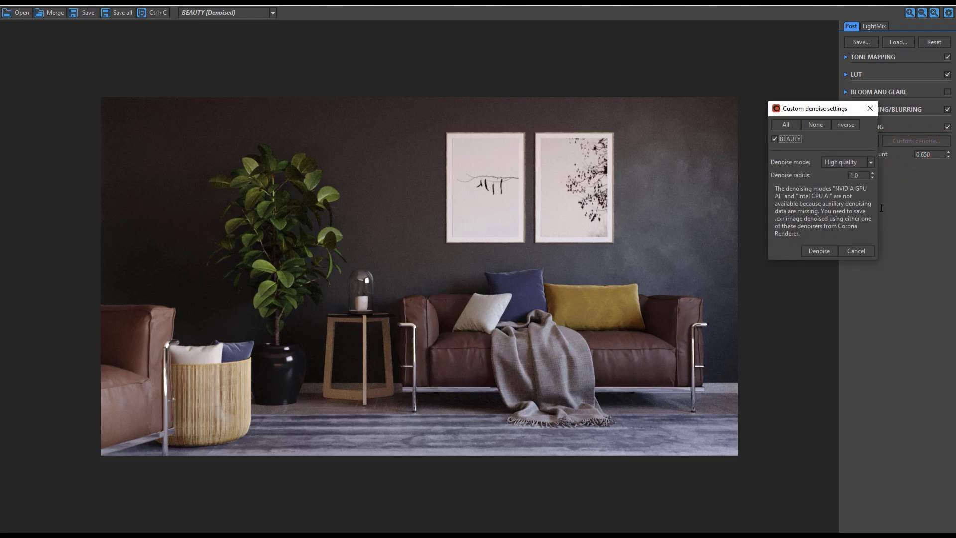
double_click(865, 175)
click(852, 250)
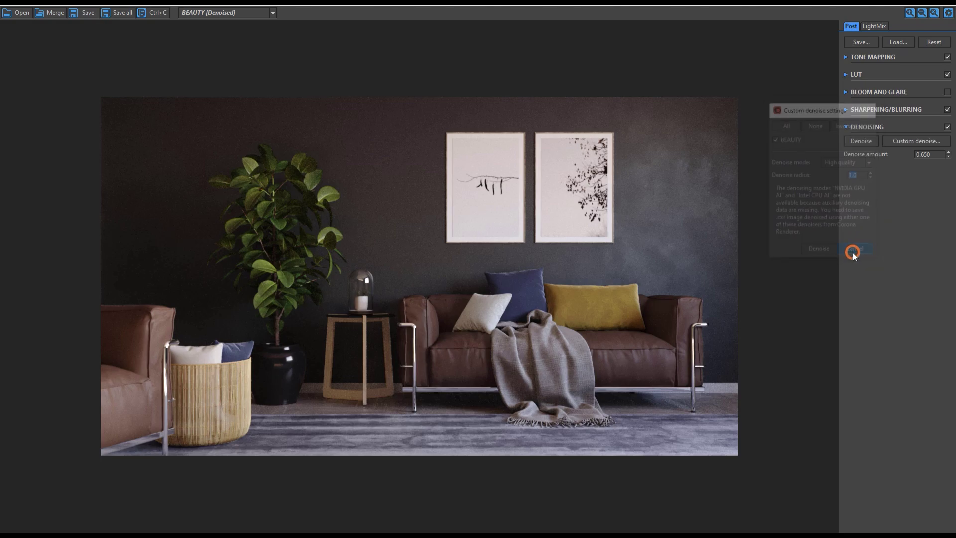
click(20, 12)
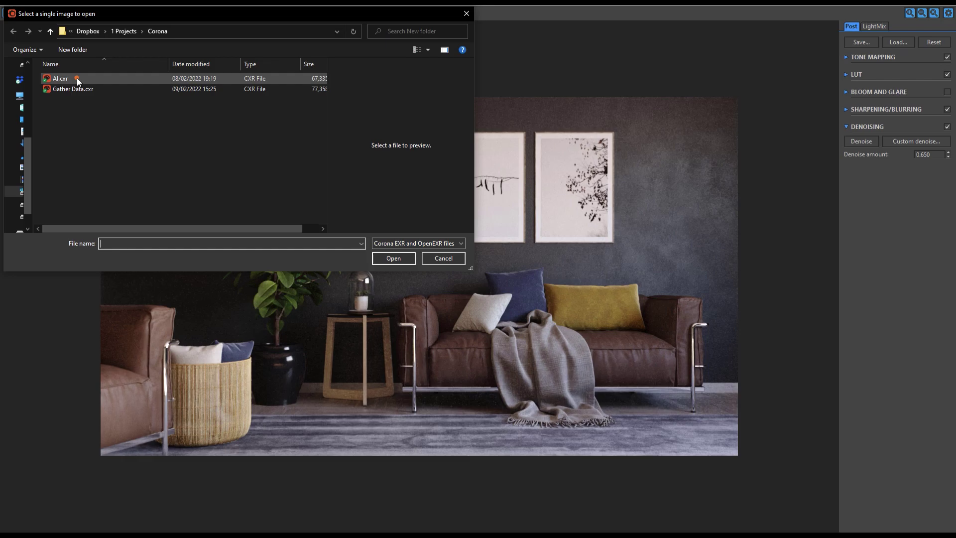
Load AI.cxr and set its custom denoise mode to Intel CPU AI.
double_click(77, 78)
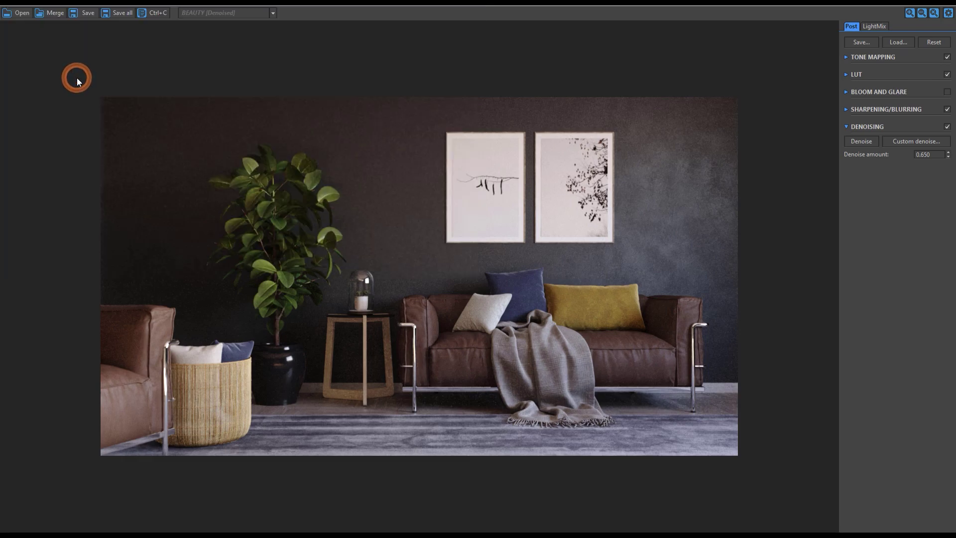
click(917, 142)
click(870, 162)
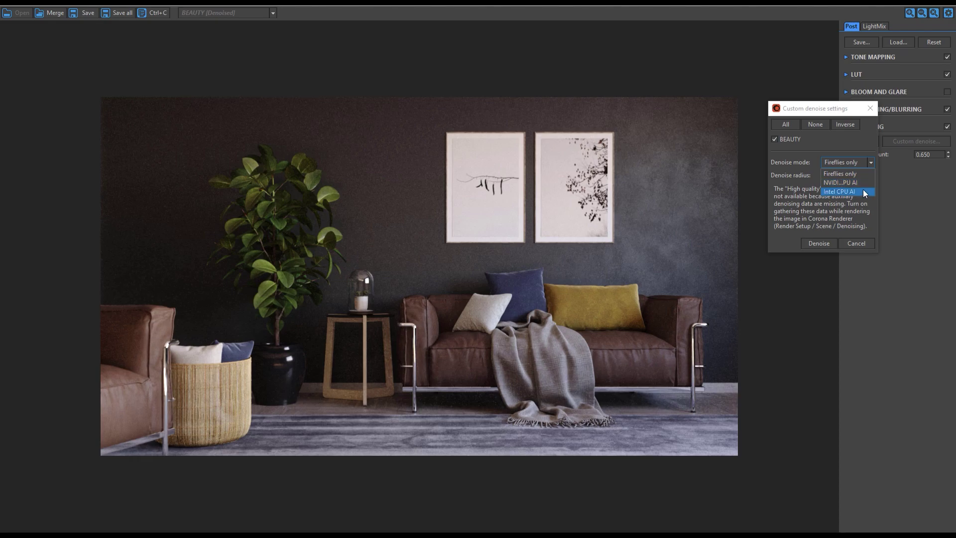
click(864, 192)
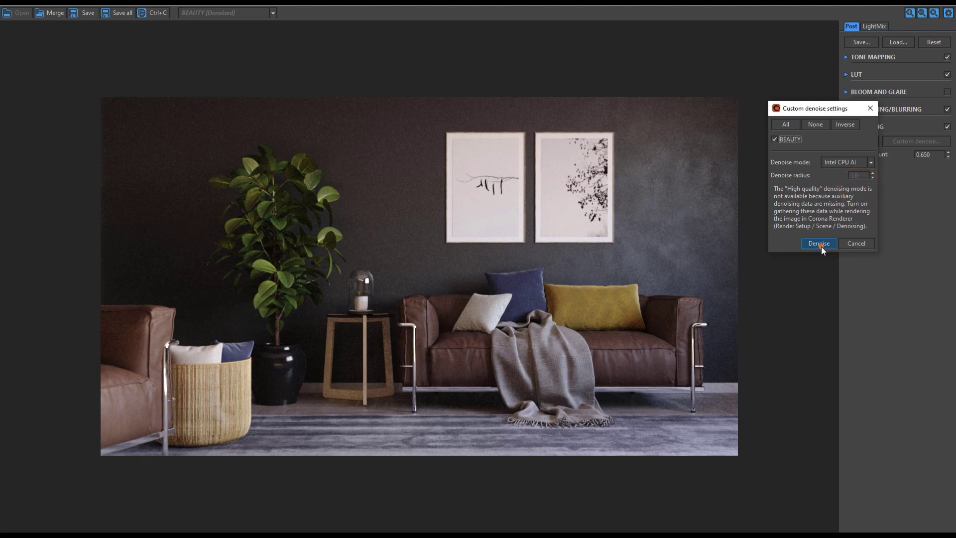